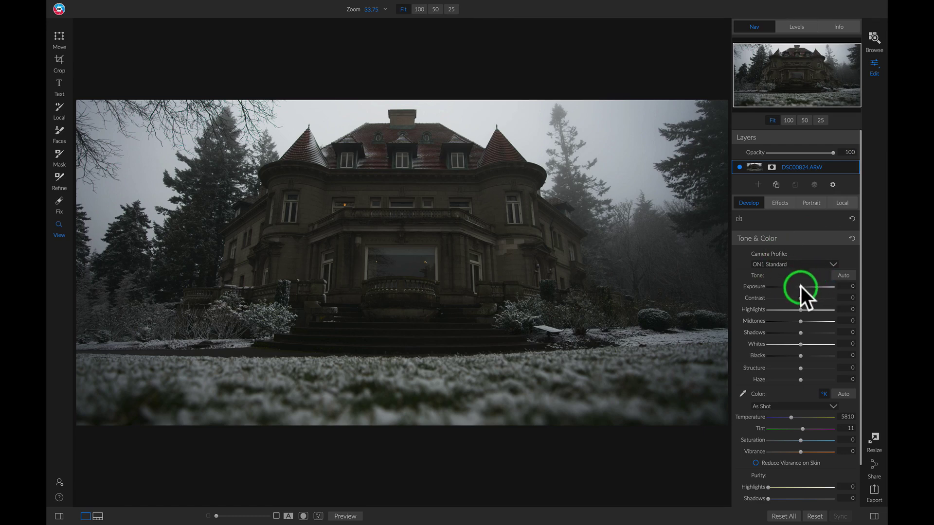
Set Tone & Color to Exposure 3, Contrast 11, Midtones 12, Shadows 14, Structure 20, then compare before/after
drag(800, 287, 819, 287)
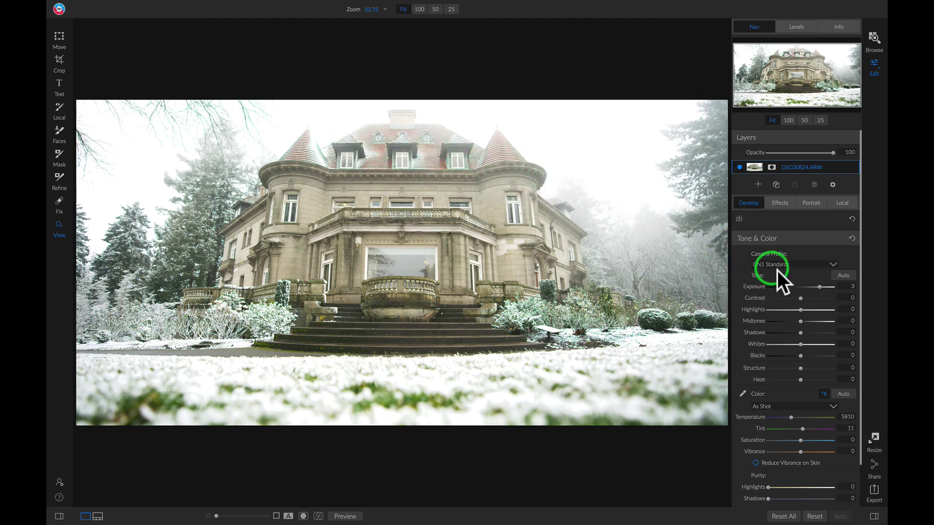
drag(801, 299, 803, 299)
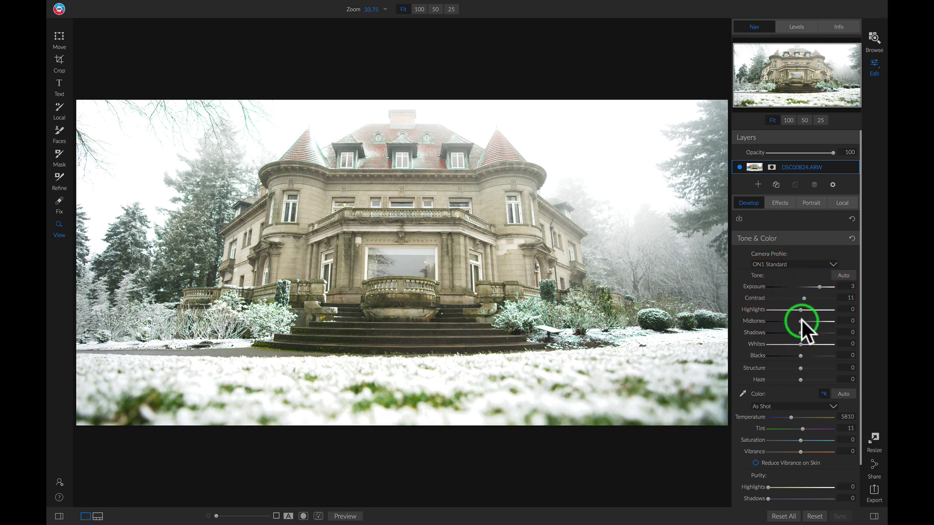
drag(802, 320, 802, 332)
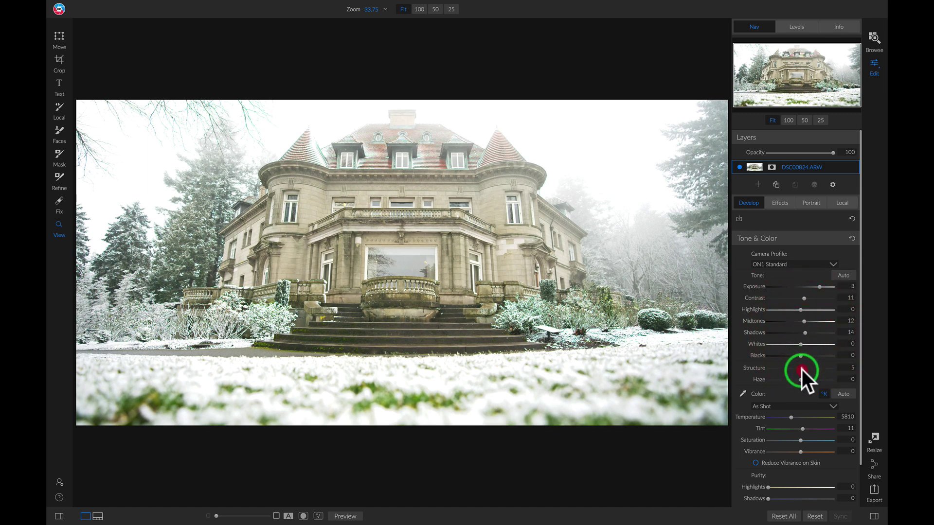
drag(801, 369, 804, 369)
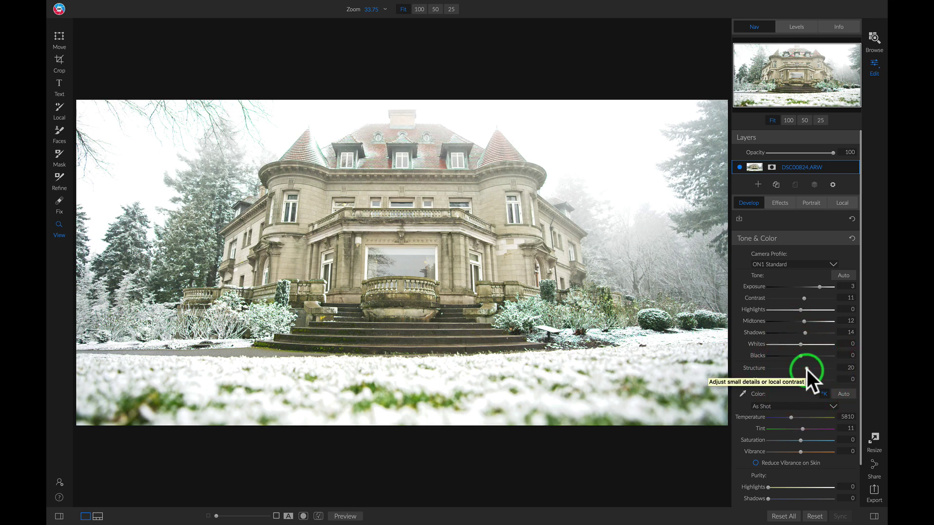
key(backslash)
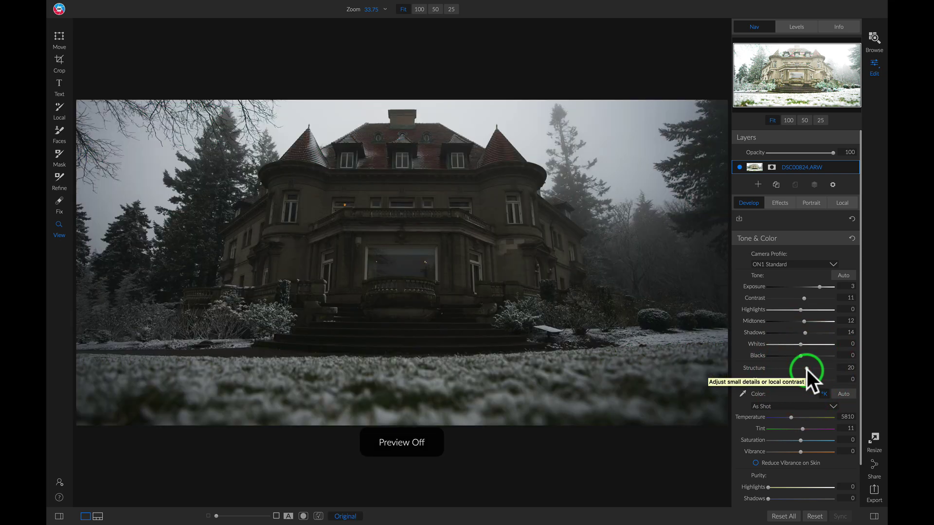
key(backslash)
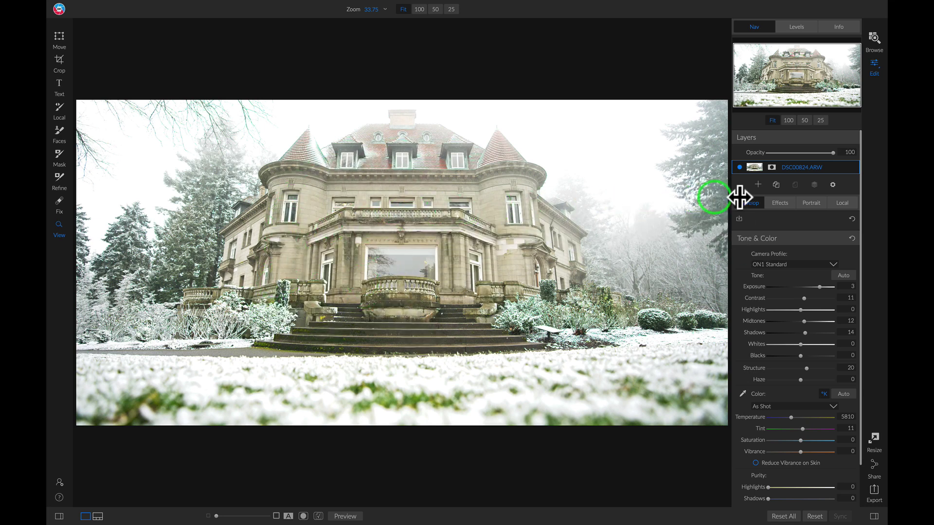
Paint a Local adjustment at Exposure -2.6 over the house, then shrink the brush to size 300
click(849, 203)
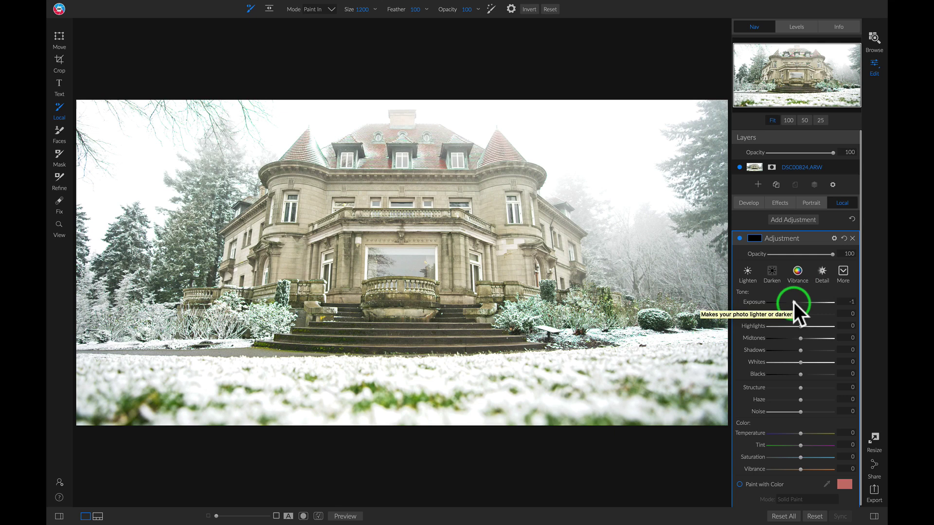
drag(794, 303, 779, 303)
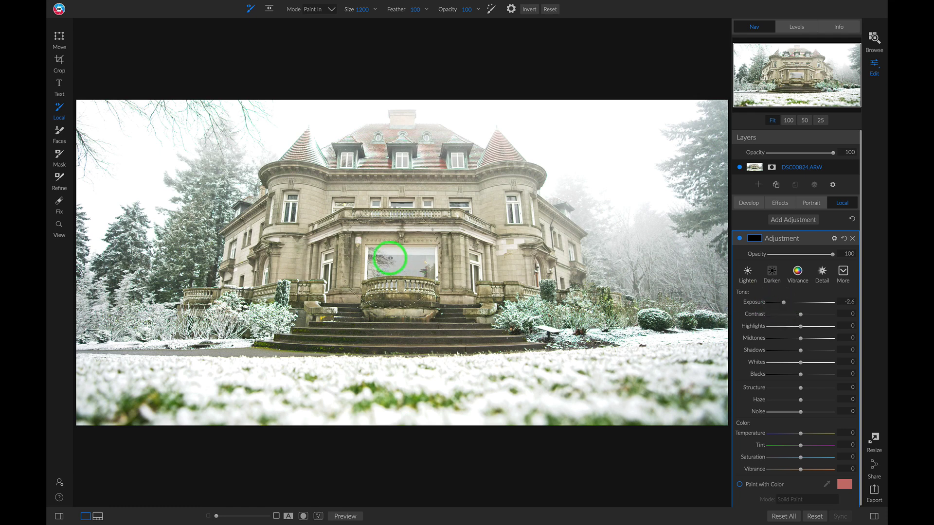
mouse_move(369, 255)
mouse_down()
mouse_move(398, 248)
mouse_move(418, 230)
mouse_move(418, 257)
mouse_move(351, 247)
mouse_move(307, 278)
mouse_move(307, 202)
mouse_move(391, 179)
mouse_move(475, 208)
mouse_move(402, 260)
mouse_move(468, 300)
mouse_move(312, 304)
mouse_move(360, 294)
mouse_move(238, 284)
mouse_move(314, 238)
mouse_move(539, 279)
mouse_move(492, 212)
mouse_move(408, 179)
mouse_move(310, 211)
mouse_move(270, 260)
mouse_move(538, 263)
mouse_move(501, 241)
mouse_move(497, 204)
mouse_move(363, 210)
mouse_up()
key(bracketleft)
key(bracketleft)
key(bracketleft)
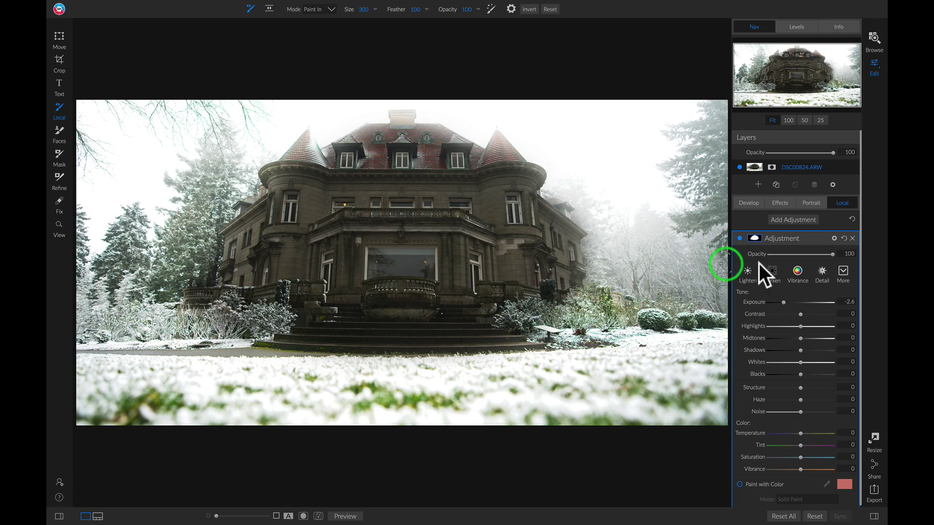
Lower the local darkening adjustment's Opacity to 72 and compare against the original
mouse_move(832, 254)
mouse_down()
mouse_move(759, 253)
mouse_move(815, 255)
mouse_up()
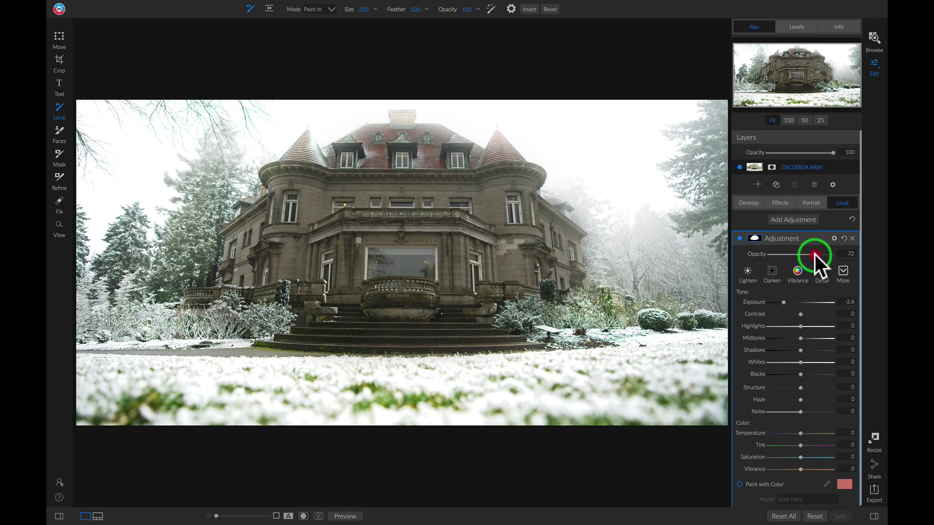
drag(813, 254, 815, 256)
key(backslash)
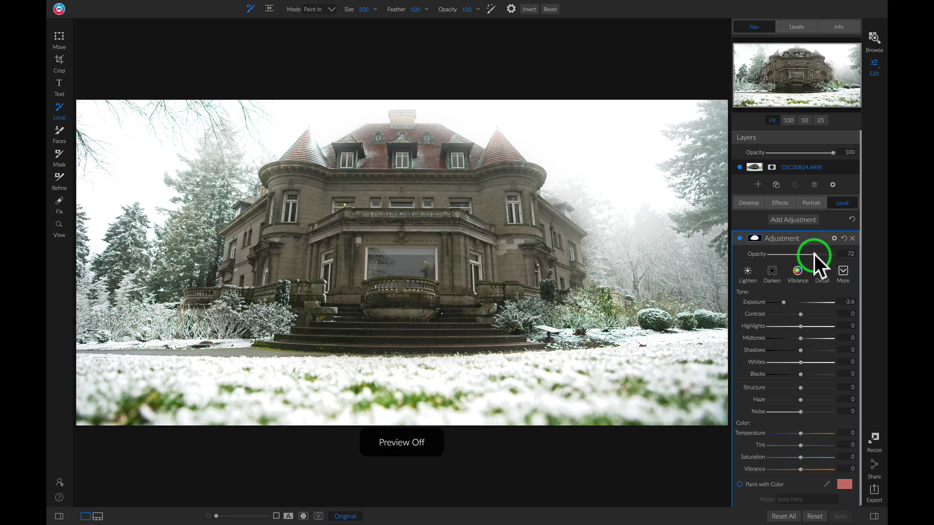
key(backslash)
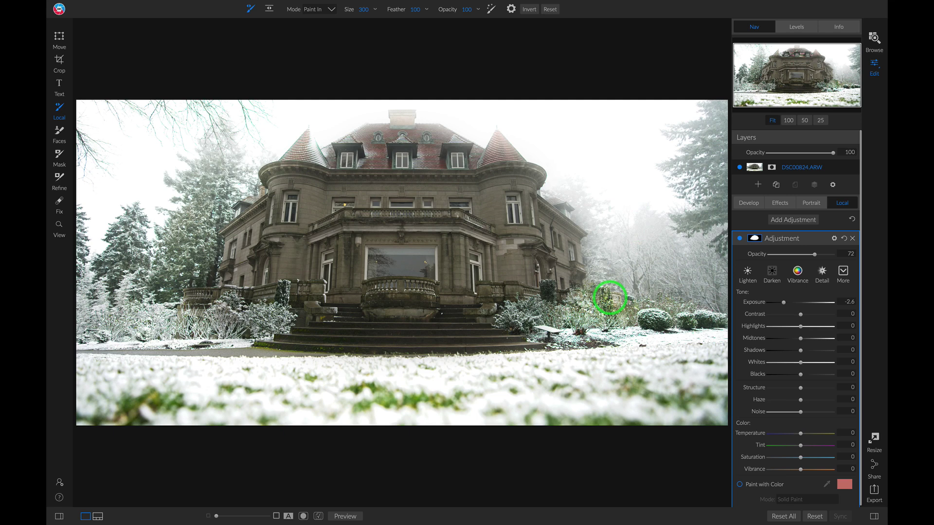
Add a Curves filter to the effects stack
click(777, 199)
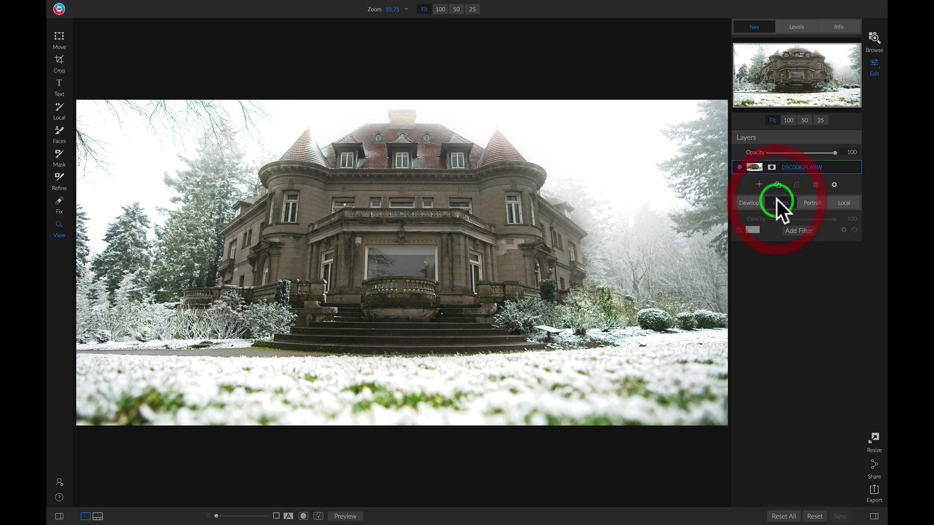
click(803, 229)
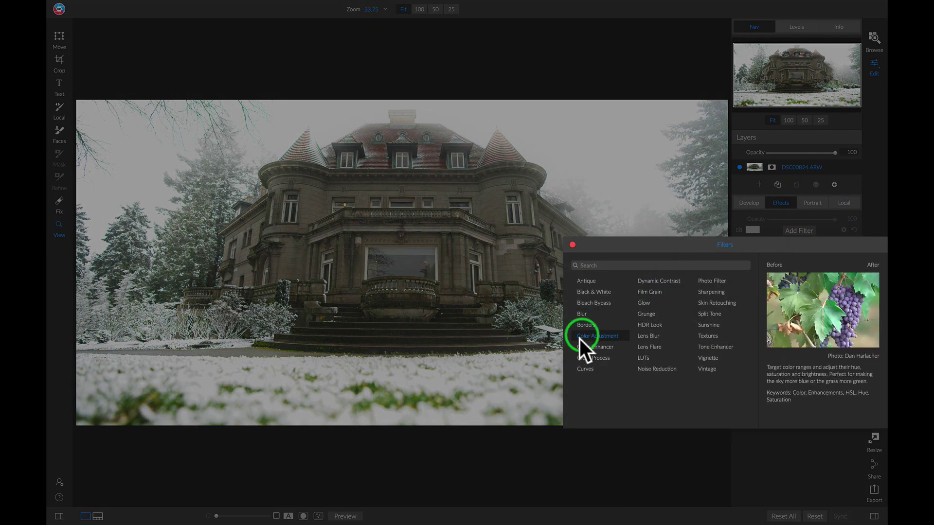
click(592, 367)
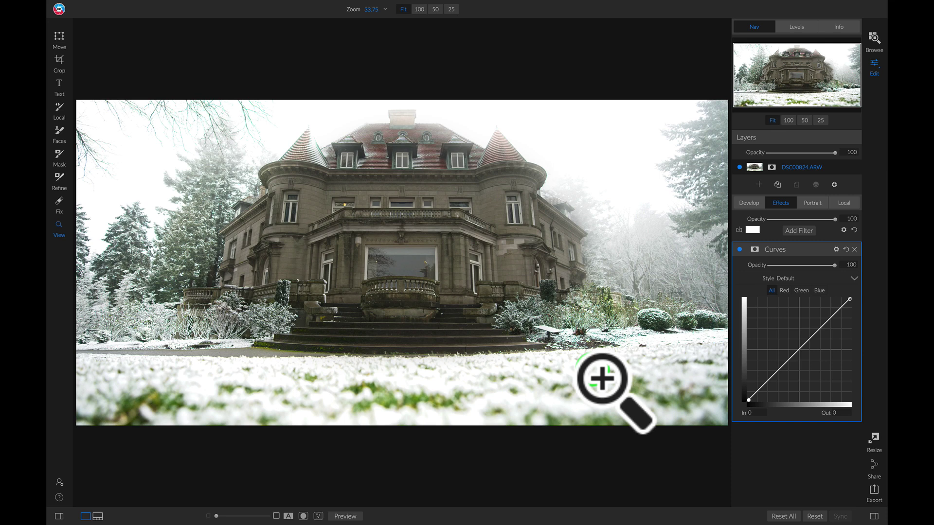
Raise the curve's black point and bend the midtones (119 to 151) for a faded look, comparing with it off
click(747, 388)
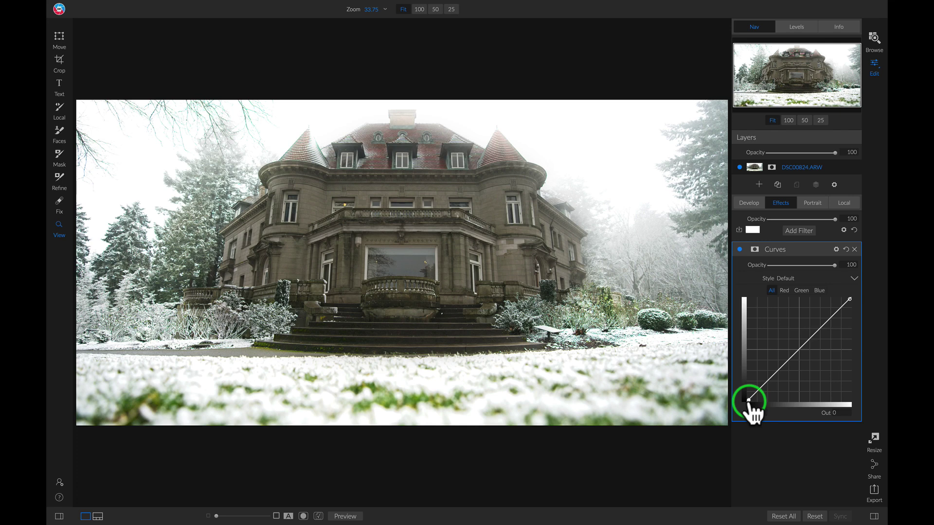
drag(746, 401, 758, 382)
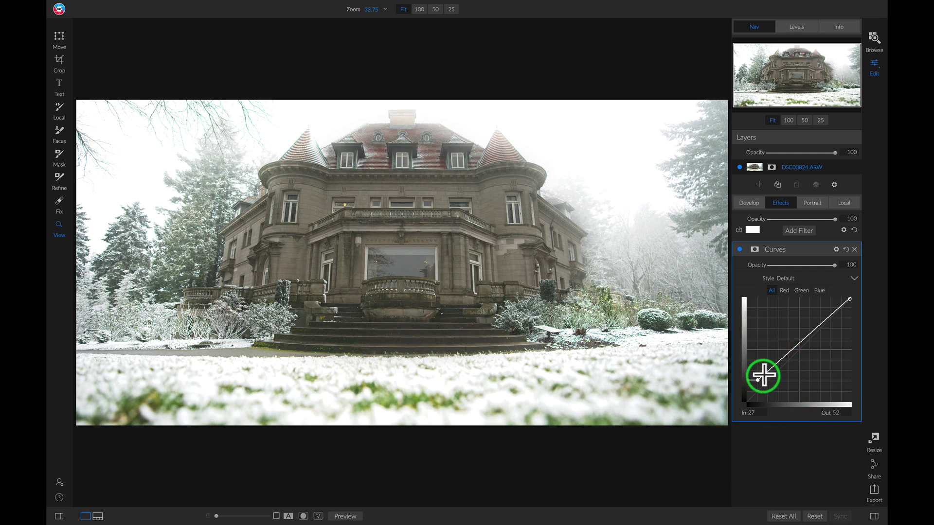
drag(775, 364, 796, 341)
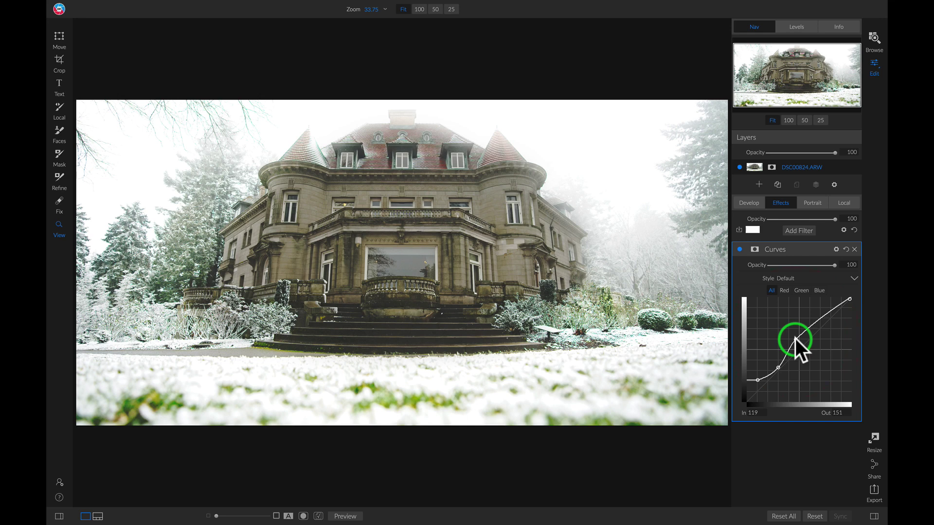
click(740, 250)
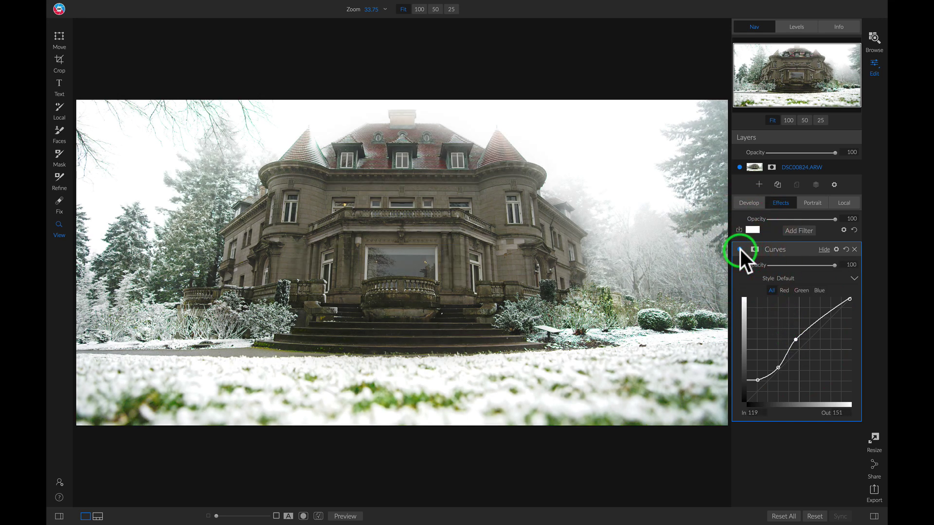
click(740, 249)
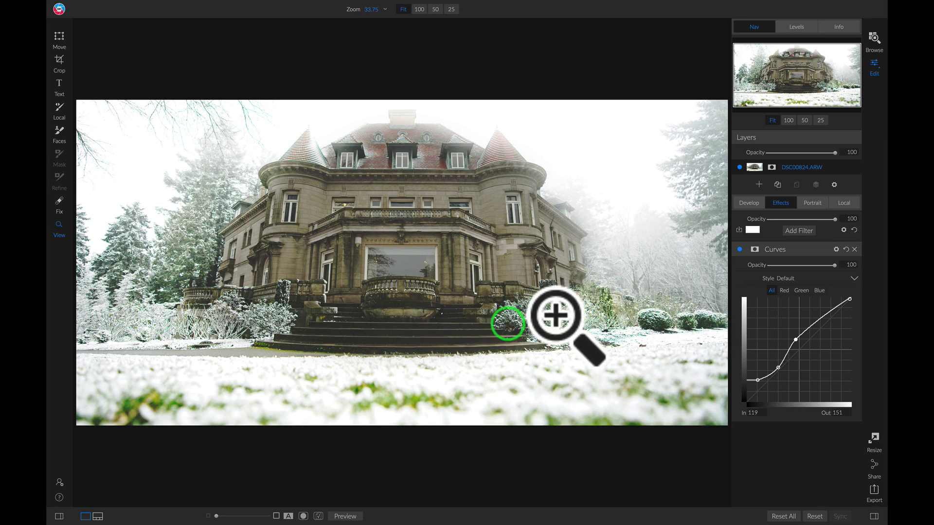
Add a Bleach Bypass filter at Amount 50 above Curves and compare with it hidden
click(793, 234)
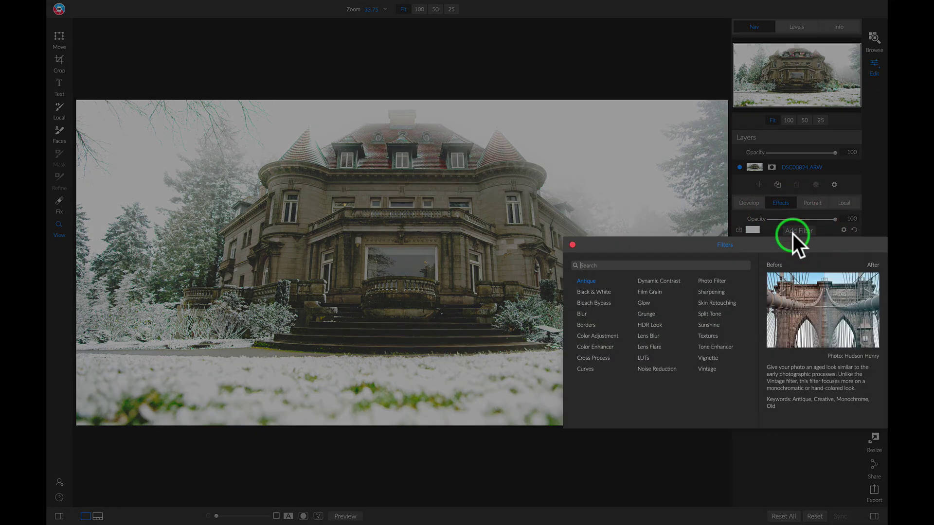
click(593, 301)
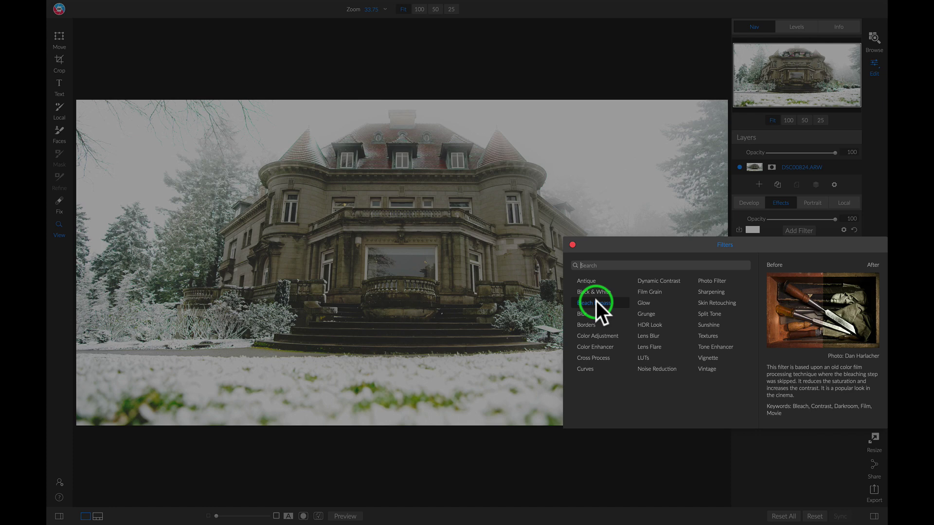
double_click(596, 300)
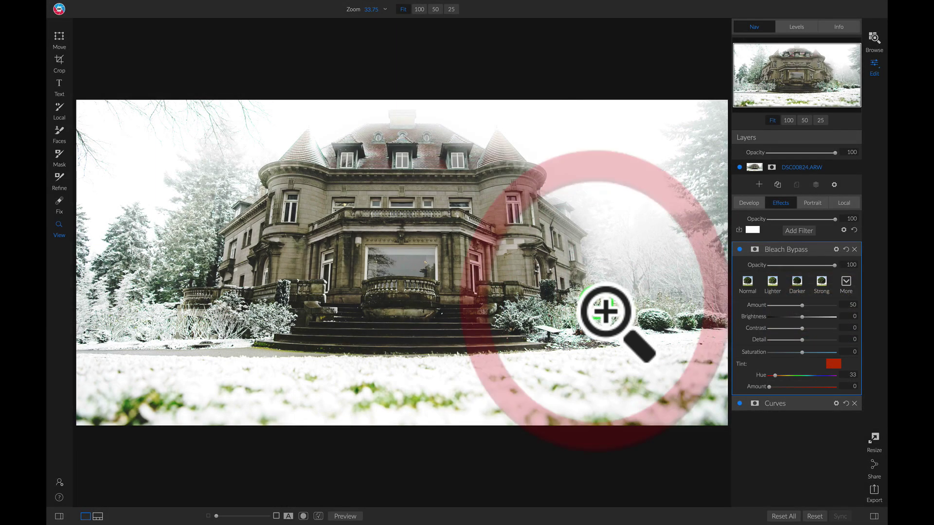
click(739, 249)
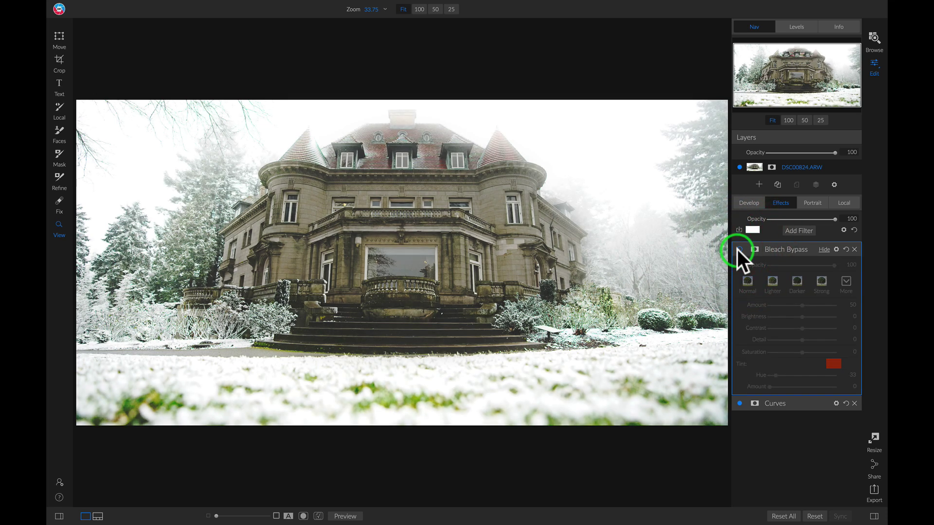
click(738, 249)
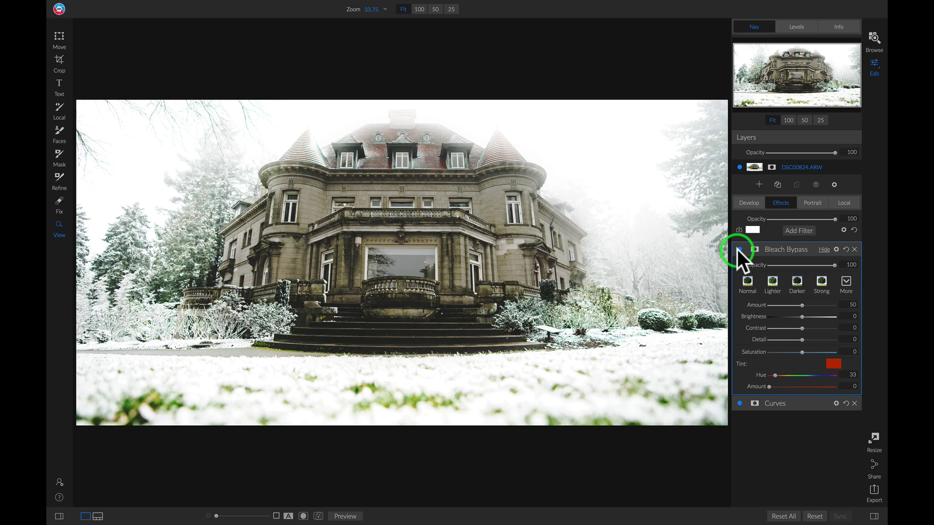
Add a Vignette filter using the White Vignette preset
click(793, 230)
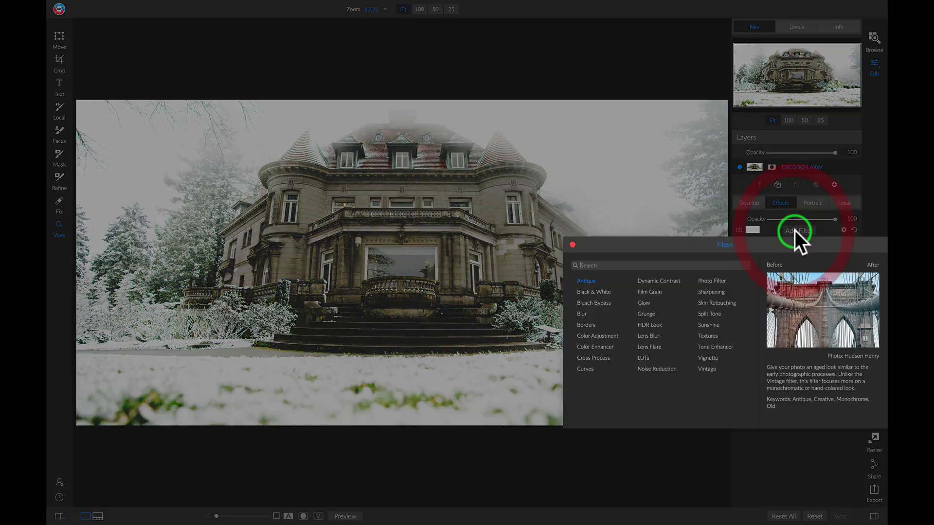
click(707, 357)
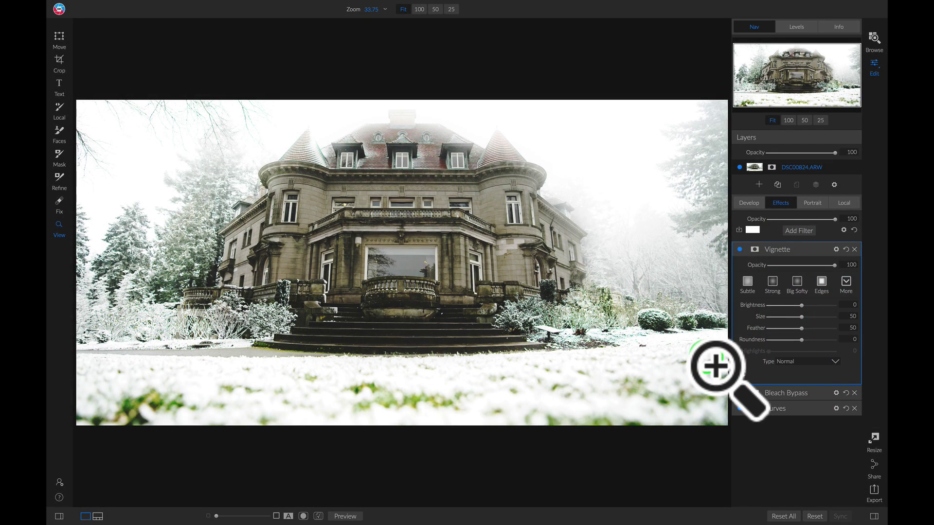
click(847, 283)
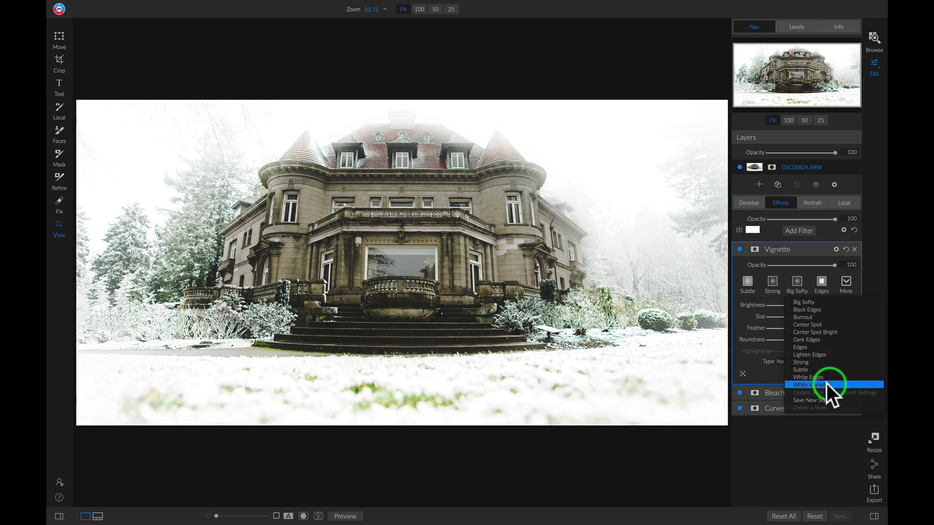
click(825, 385)
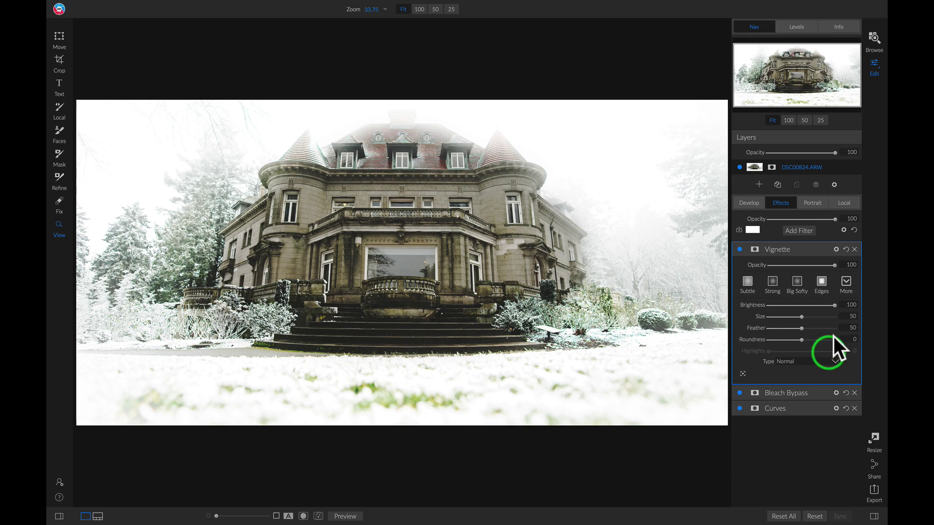
Lower the white vignette's Opacity to 45 and compare it with the original photo
drag(834, 266, 798, 267)
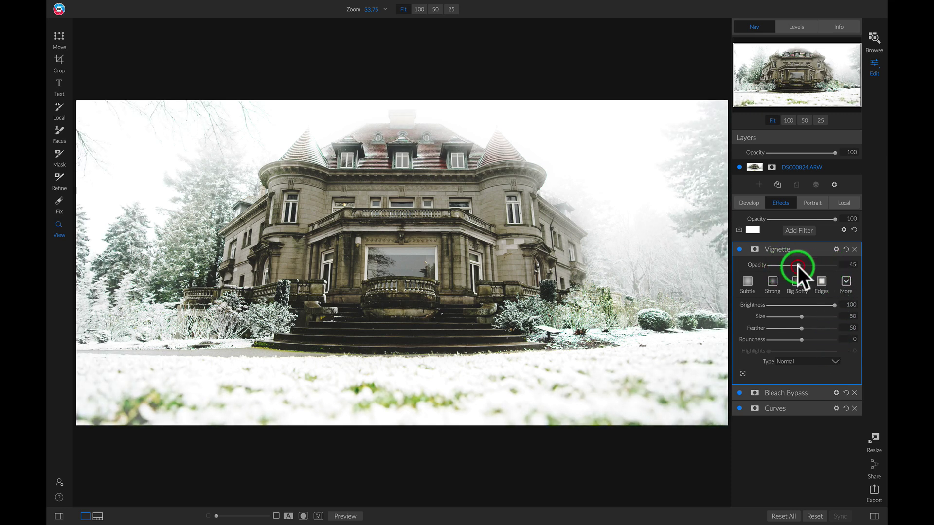
click(739, 249)
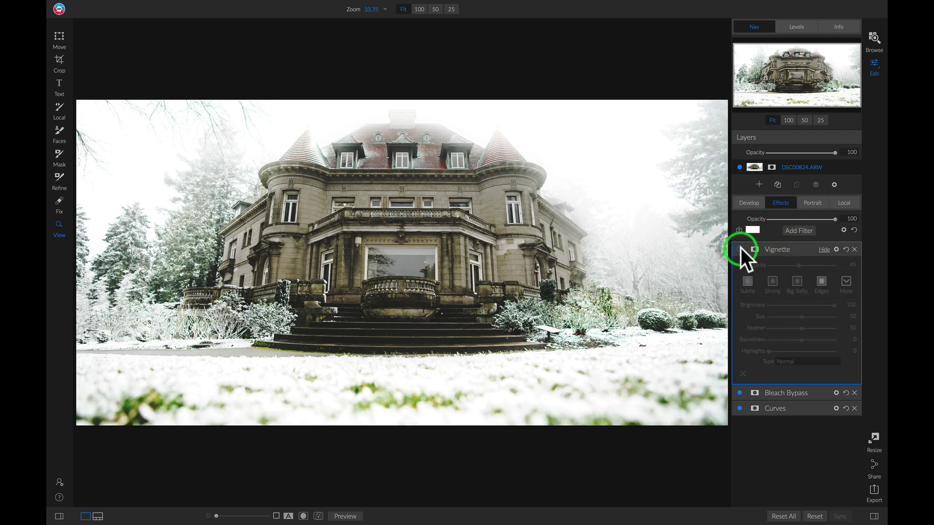
click(740, 249)
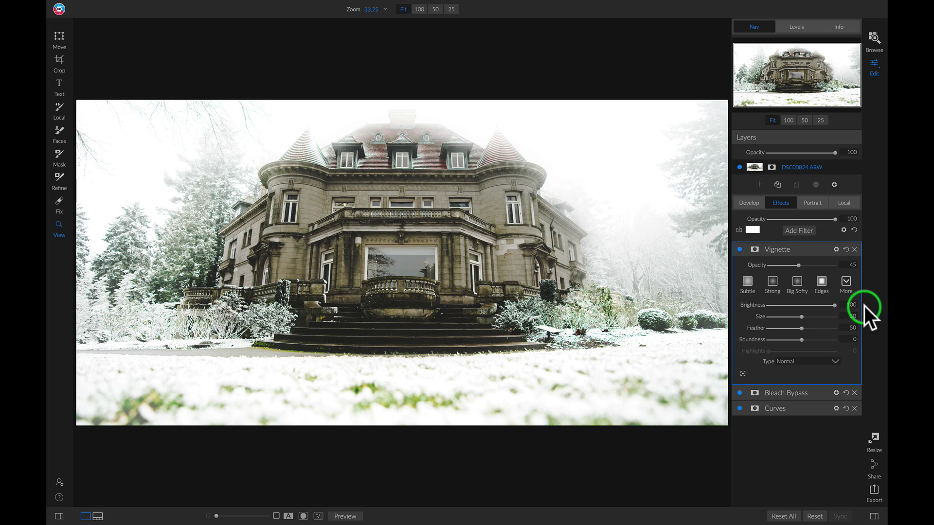
key(backslash)
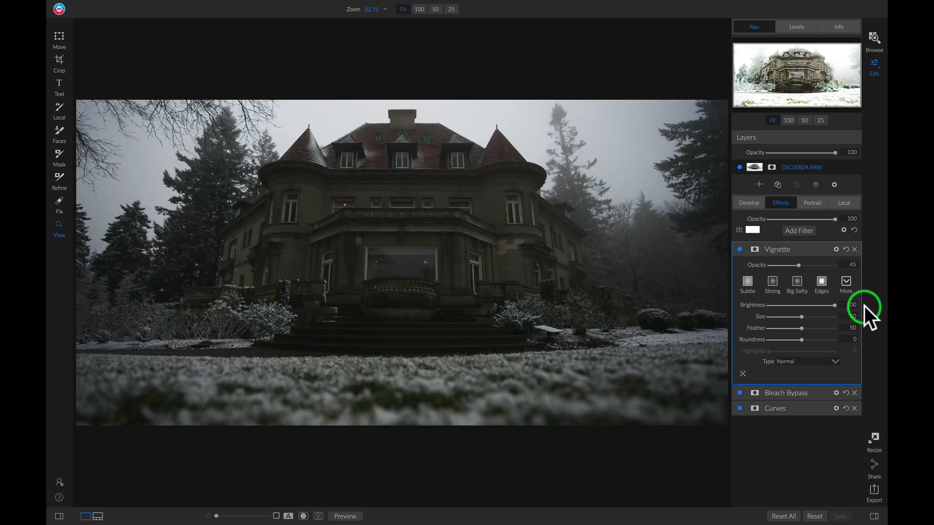
key(backslash)
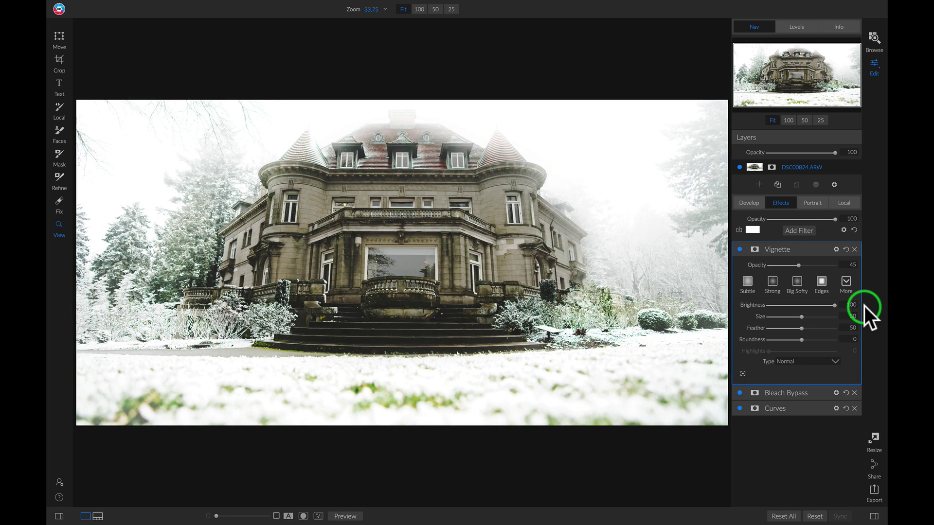